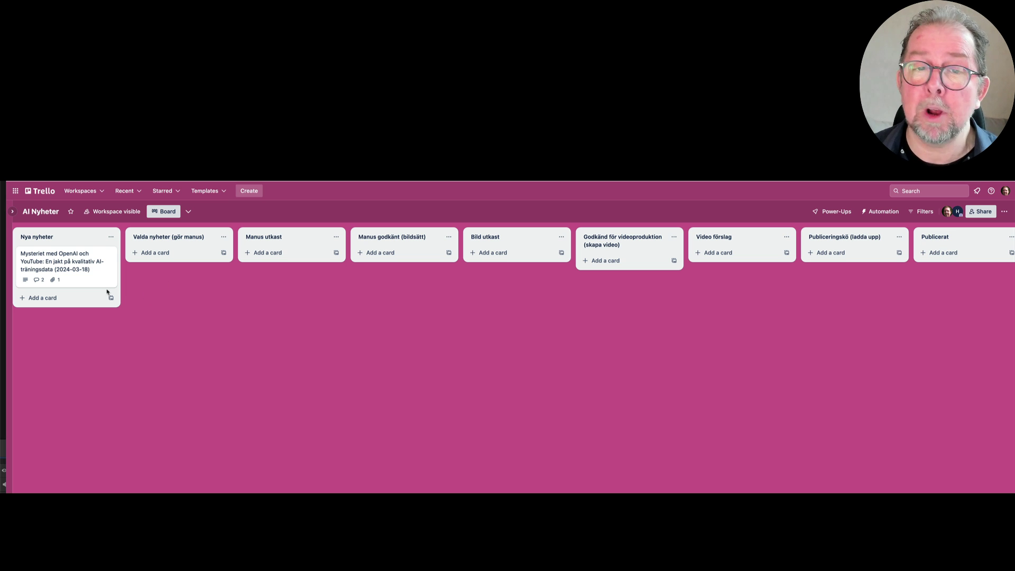
# Step: Drag the OpenAI/YouTube news card toward the Manus utkast list
pyautogui.moveTo(107, 291); pyautogui.dragTo(949, 277)
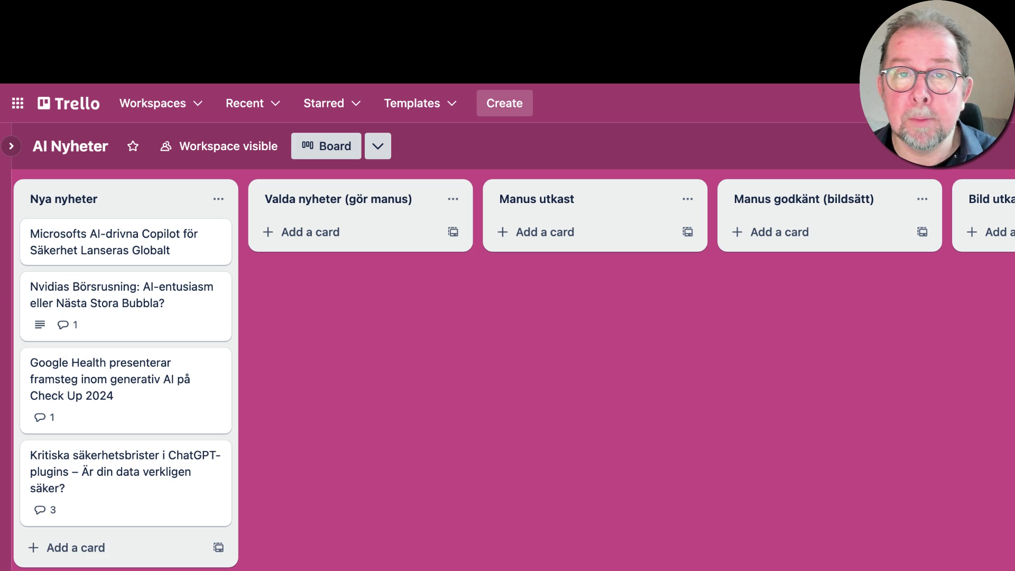
# Step: Open the Nvidias Börsrusning card, preview one of its source links, then close it
pyautogui.click(122, 295)
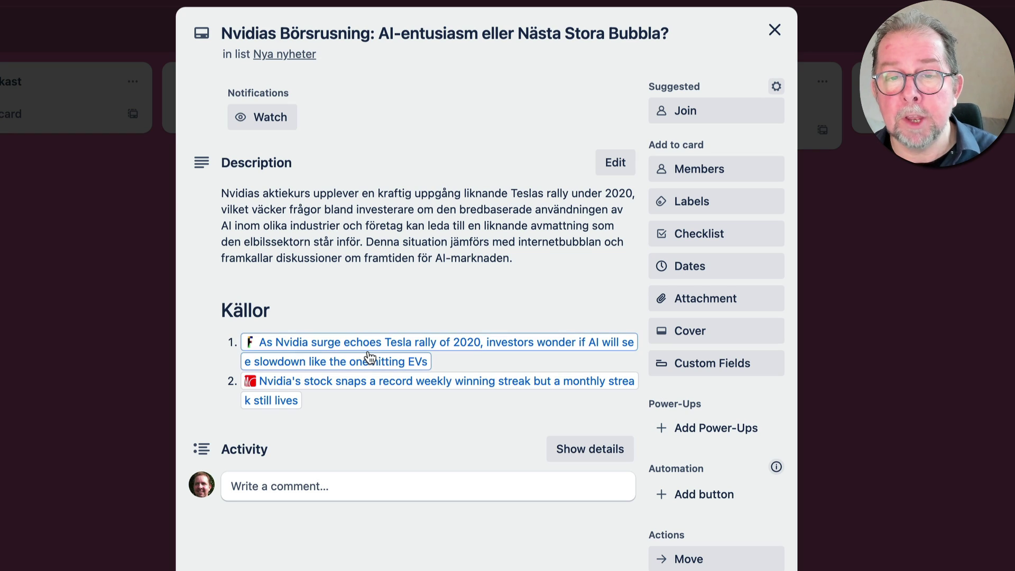
pyautogui.moveTo(376, 345)
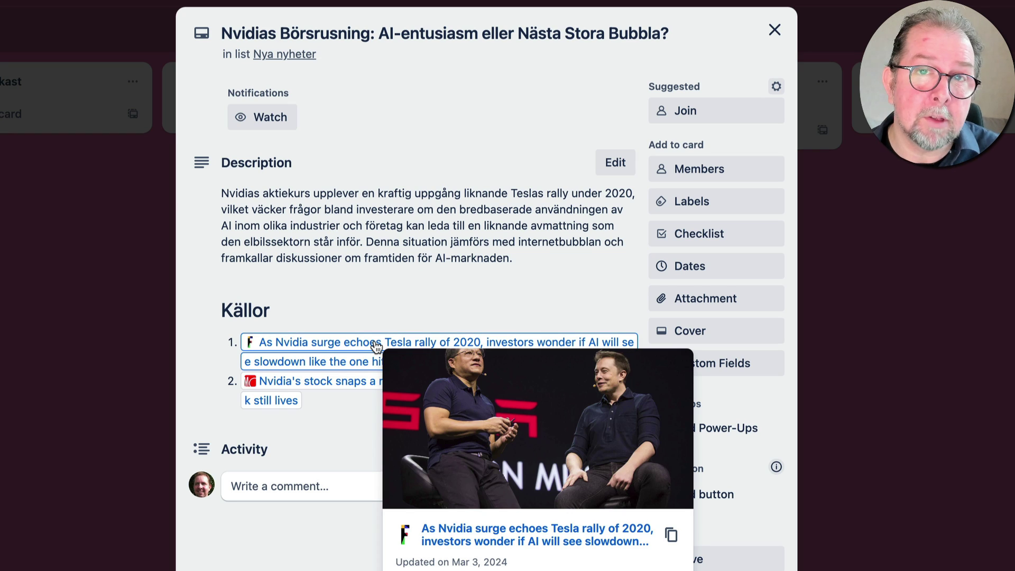
pyautogui.press('Escape')
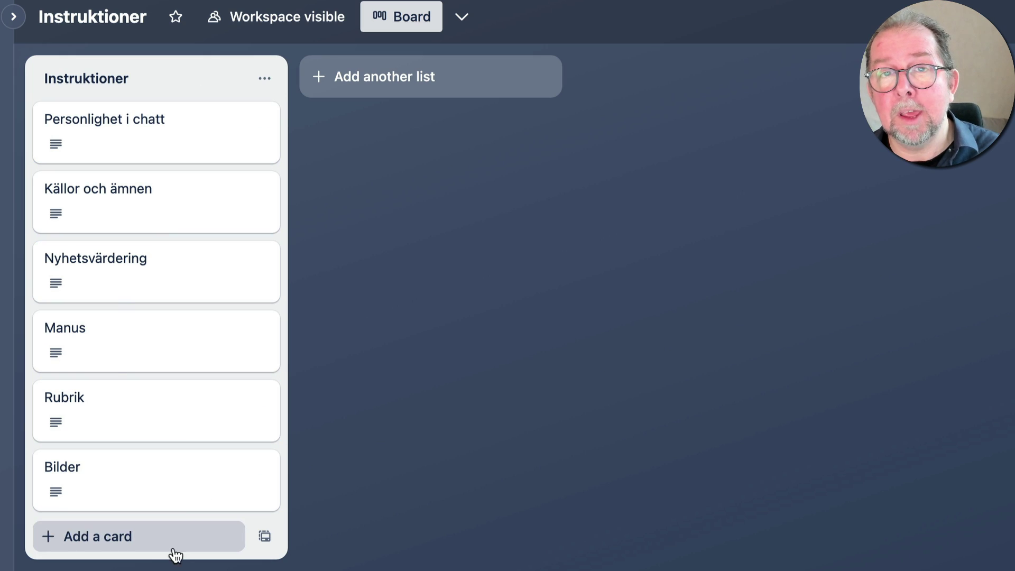
pyautogui.click(195, 229)
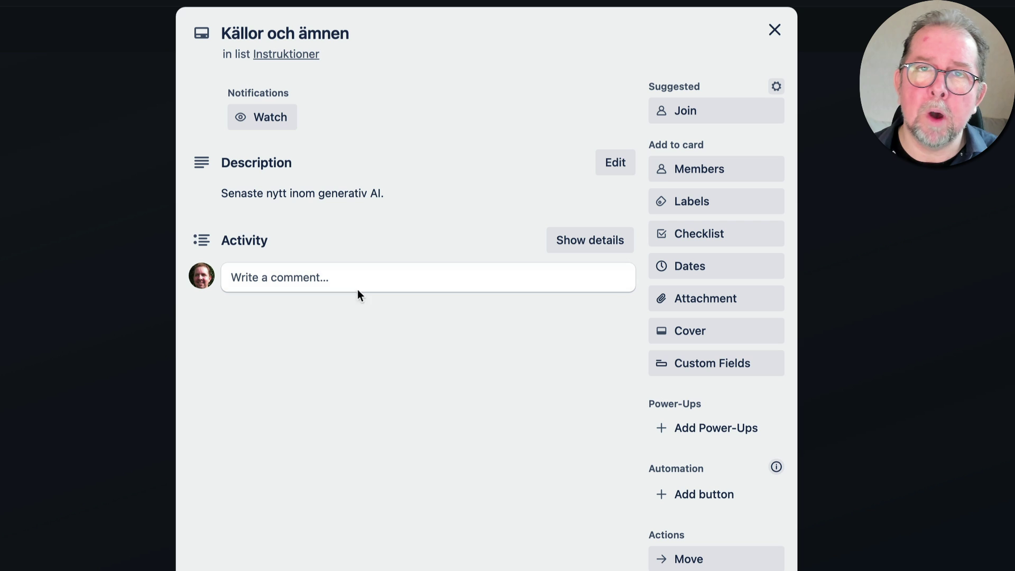
pyautogui.press('Escape')
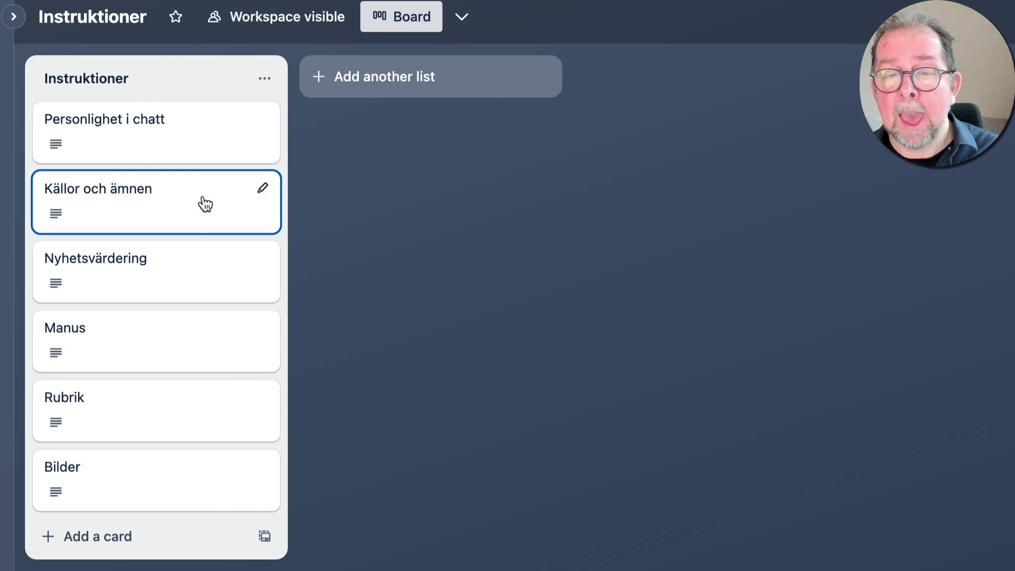
pyautogui.click(206, 278)
pyautogui.moveTo(242, 281); pyautogui.dragTo(317, 288)
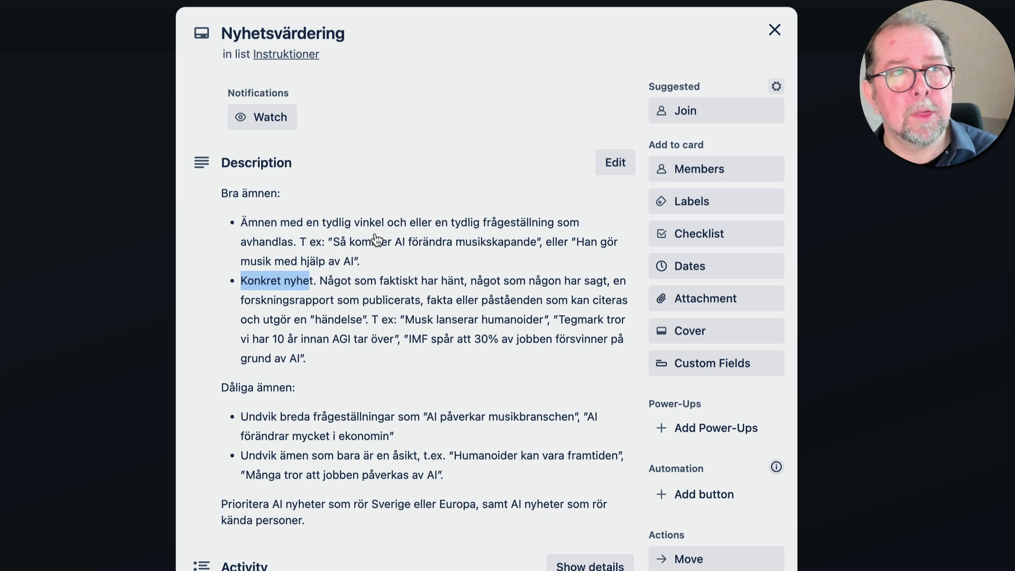
pyautogui.moveTo(323, 223); pyautogui.dragTo(388, 235)
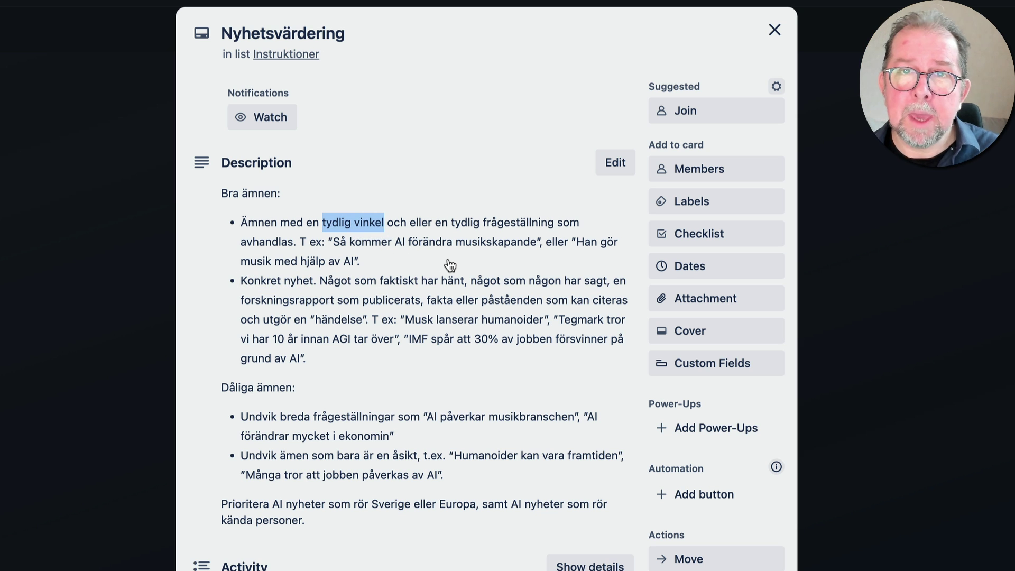
pyautogui.press('Escape')
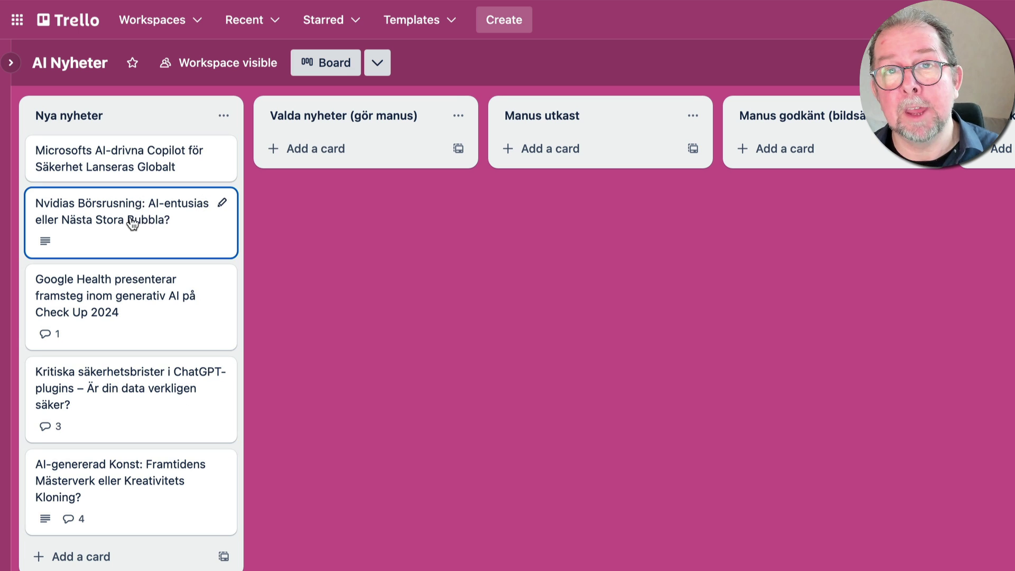
# Step: Move the Nvidias Börsrusning card into Manus utkast, then read the full Manus instruction card
pyautogui.moveTo(136, 221); pyautogui.dragTo(385, 163)
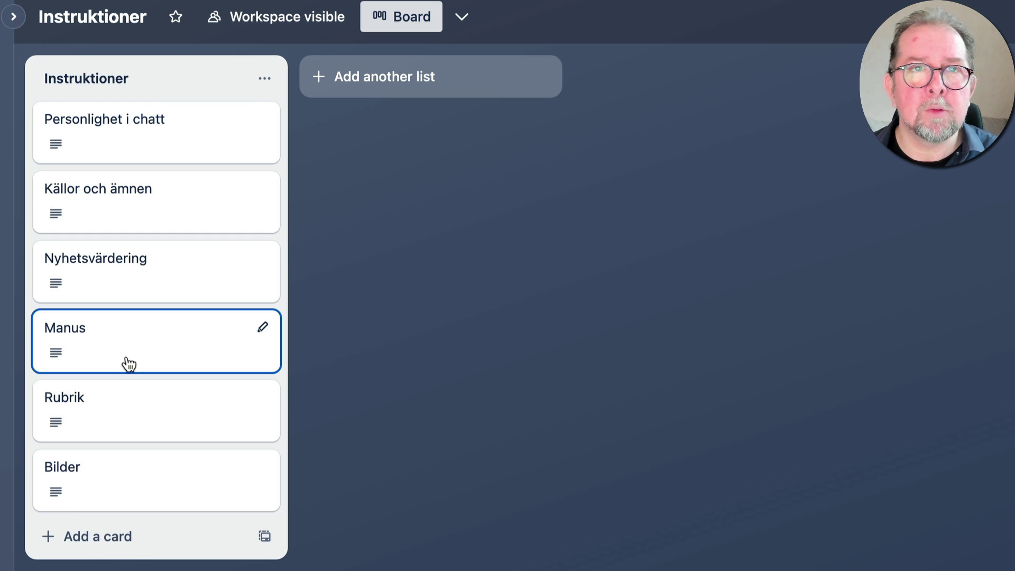
pyautogui.click(129, 361)
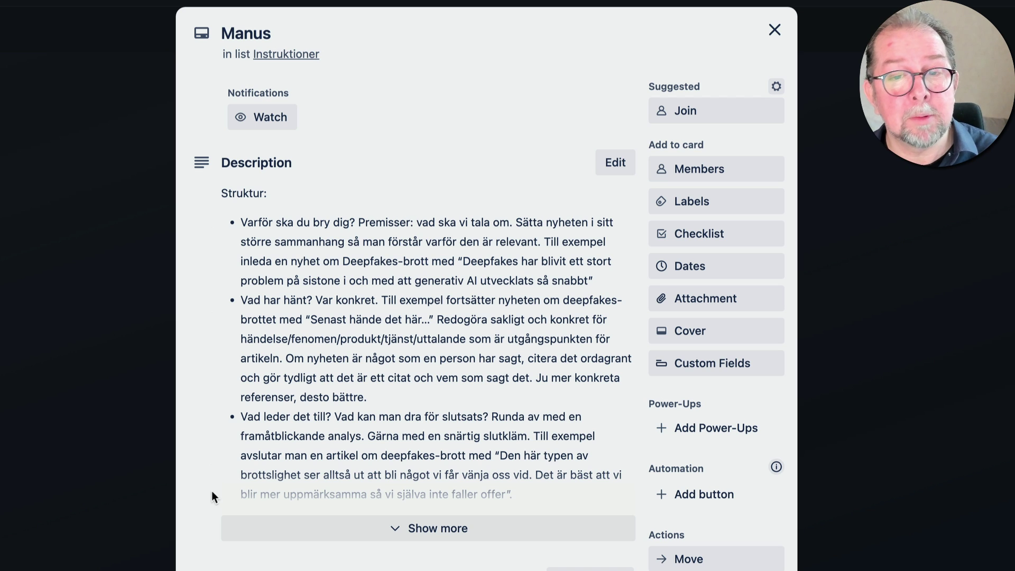
pyautogui.click(310, 529)
pyautogui.scroll(-3, 259, 392)
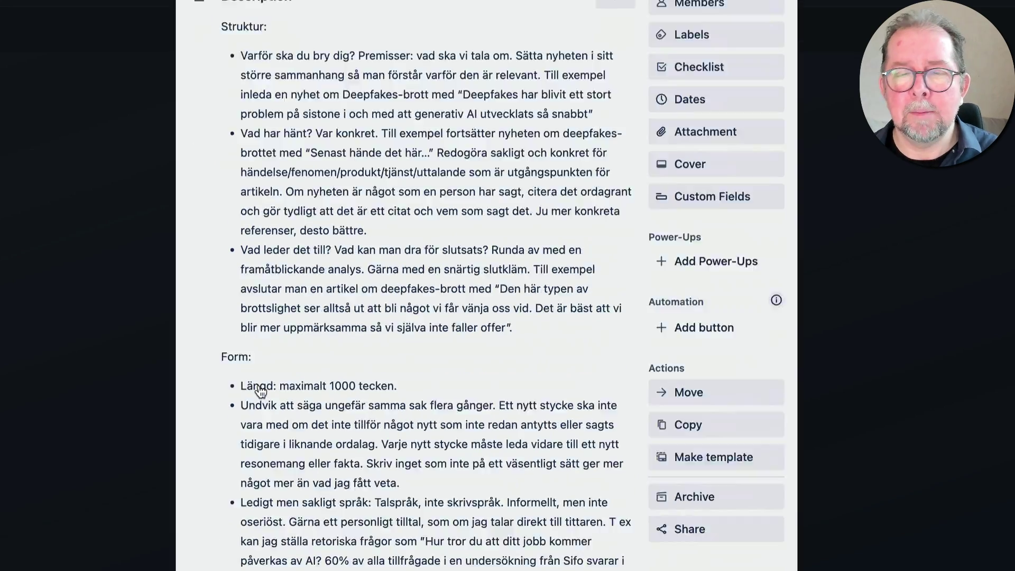
pyautogui.scroll(-10, 259, 391)
pyautogui.scroll(10, 259, 391)
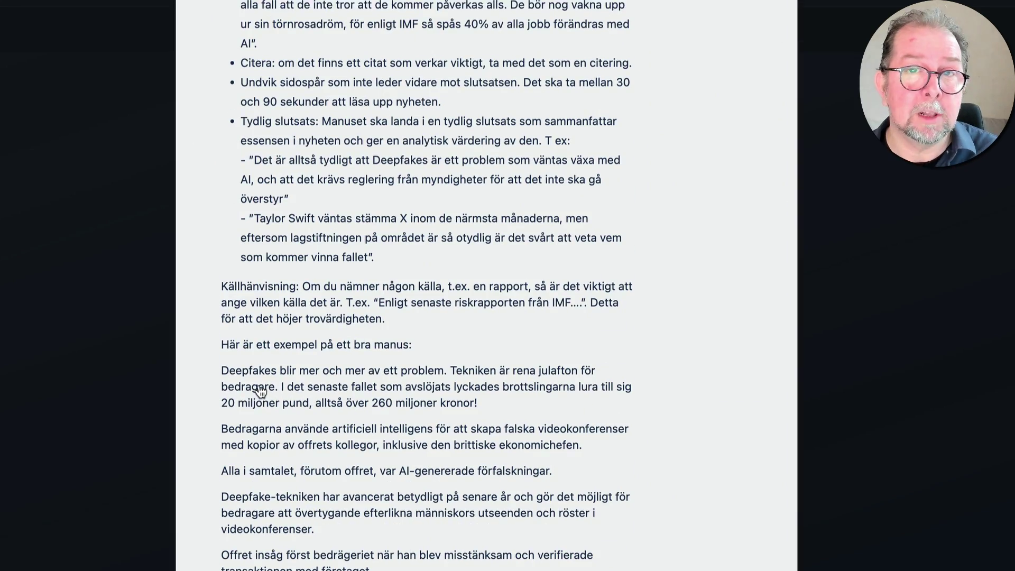
pyautogui.scroll(2, 260, 391)
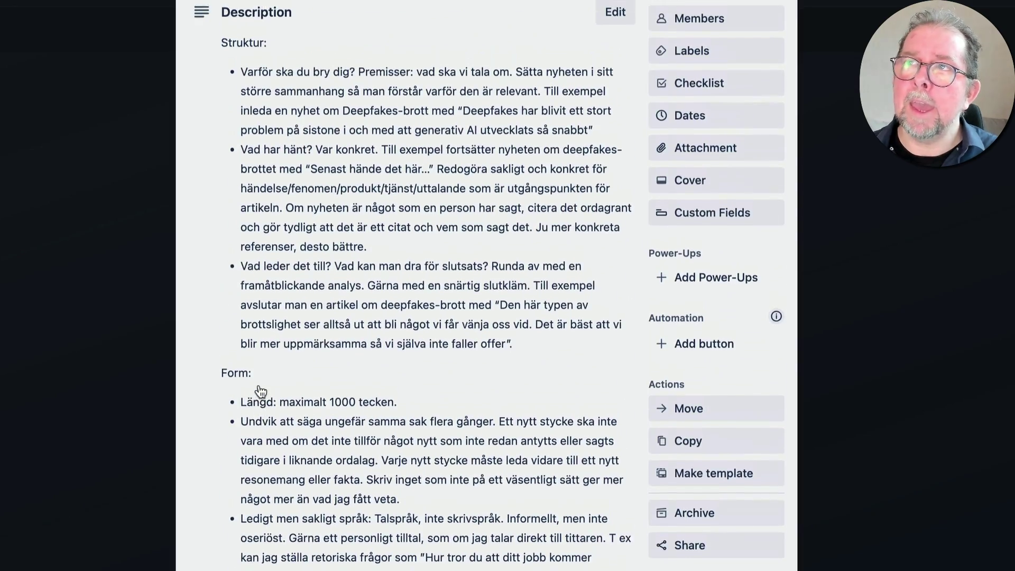
pyautogui.press('Escape')
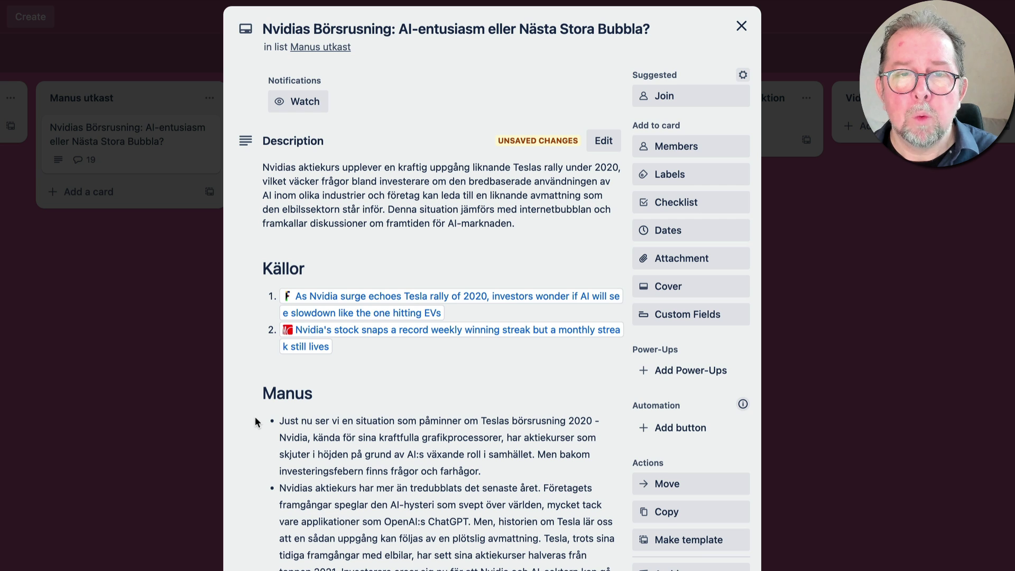
# Step: Scroll down to Ailex's Manus script and start dragging the card toward Manus godkänt
pyautogui.scroll(-5, 255, 418)
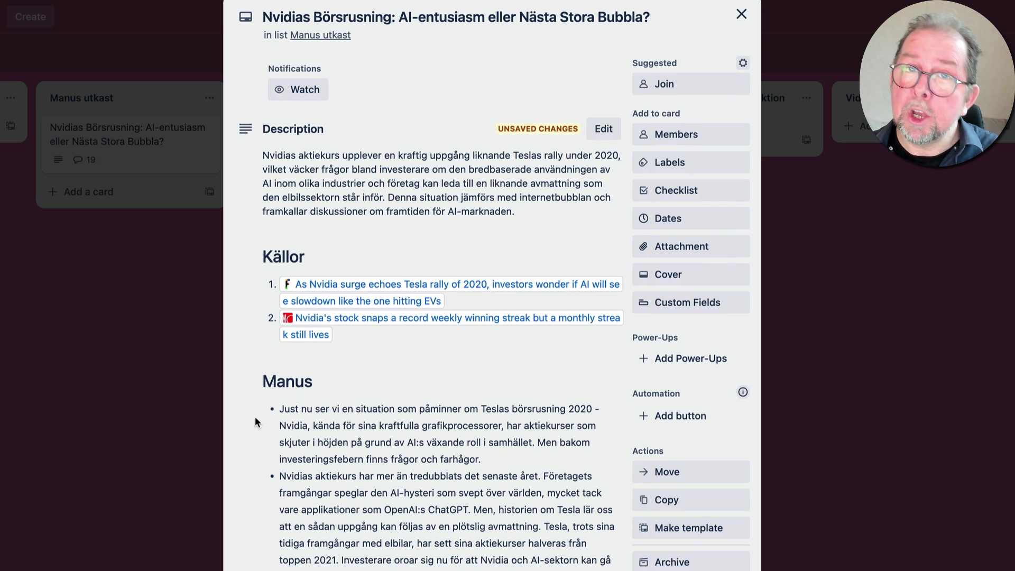
pyautogui.scroll(-3, 255, 417)
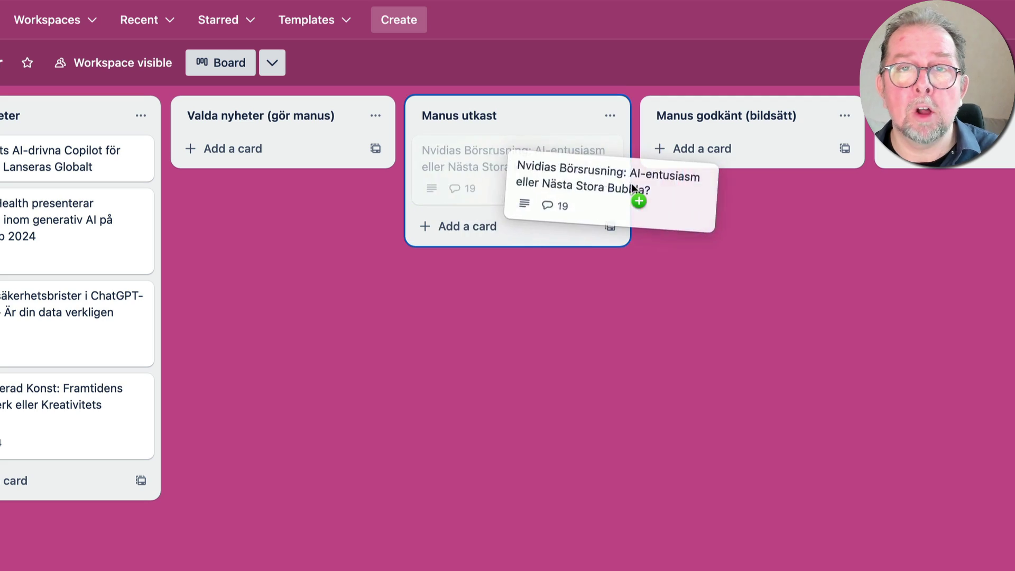
pyautogui.moveTo(629, 182); pyautogui.dragTo(545, 165)
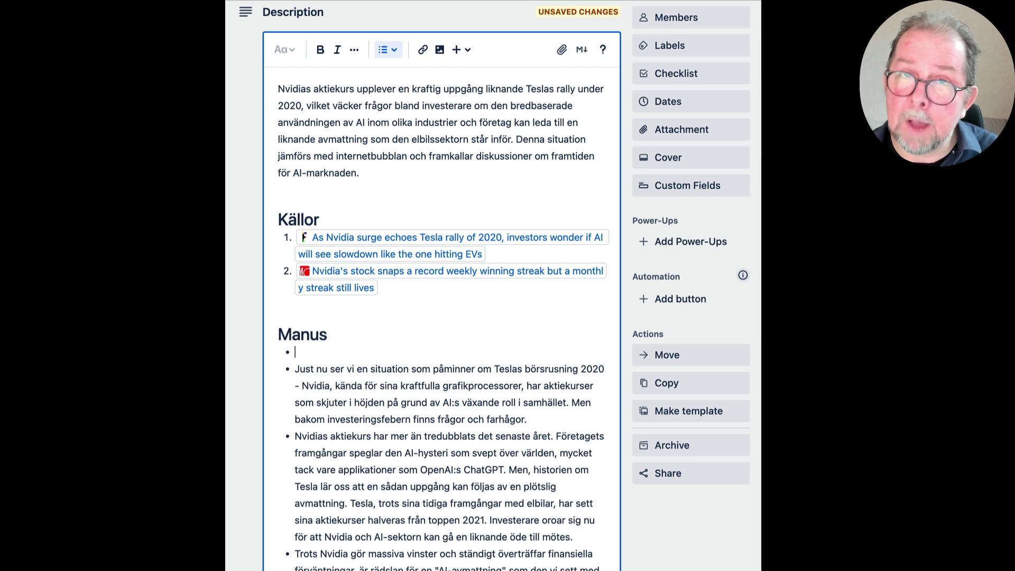
# Step: Comment 'Make it shorter and more targeted towards a younger audience' and close the card
pyautogui.write('Jussif kjsdfhjk asdl')
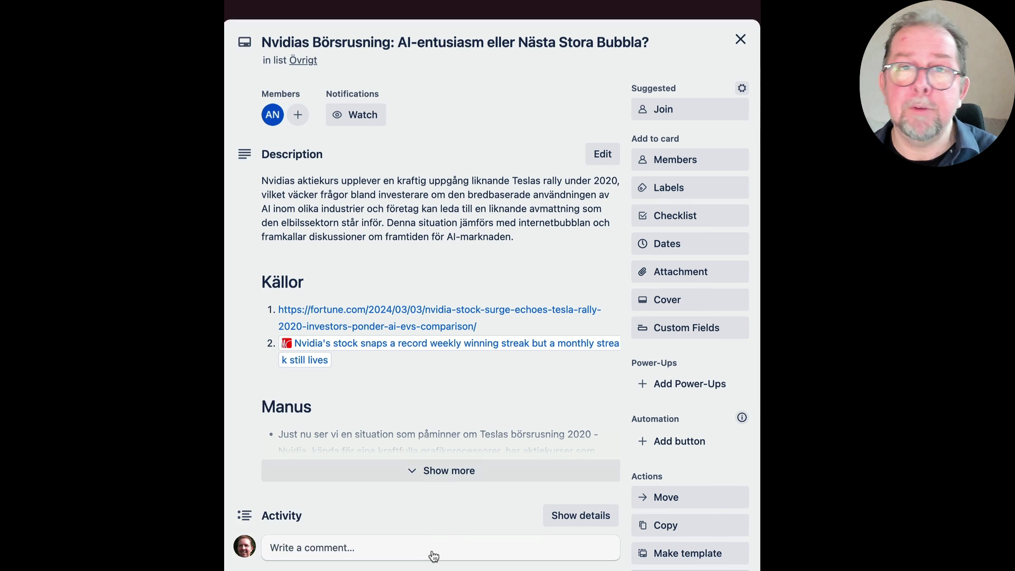
pyautogui.click(434, 556)
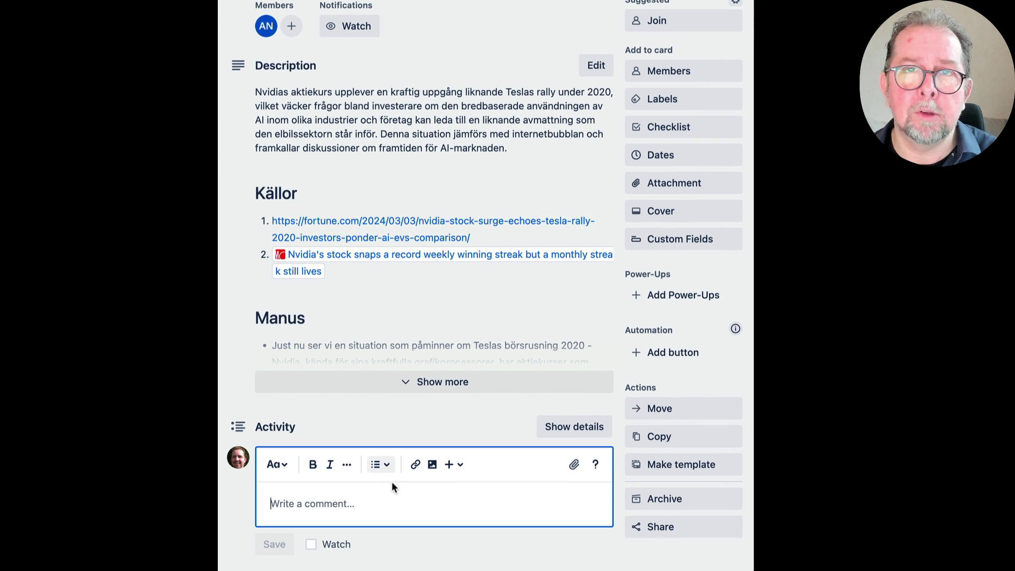
pyautogui.write('Make it short')
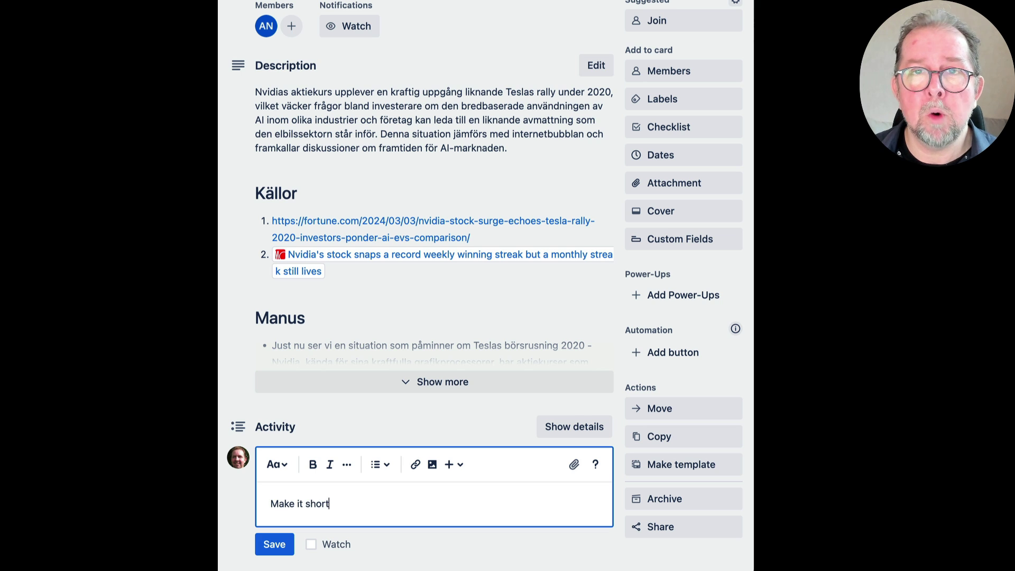
pyautogui.write('er and more targeted towar')
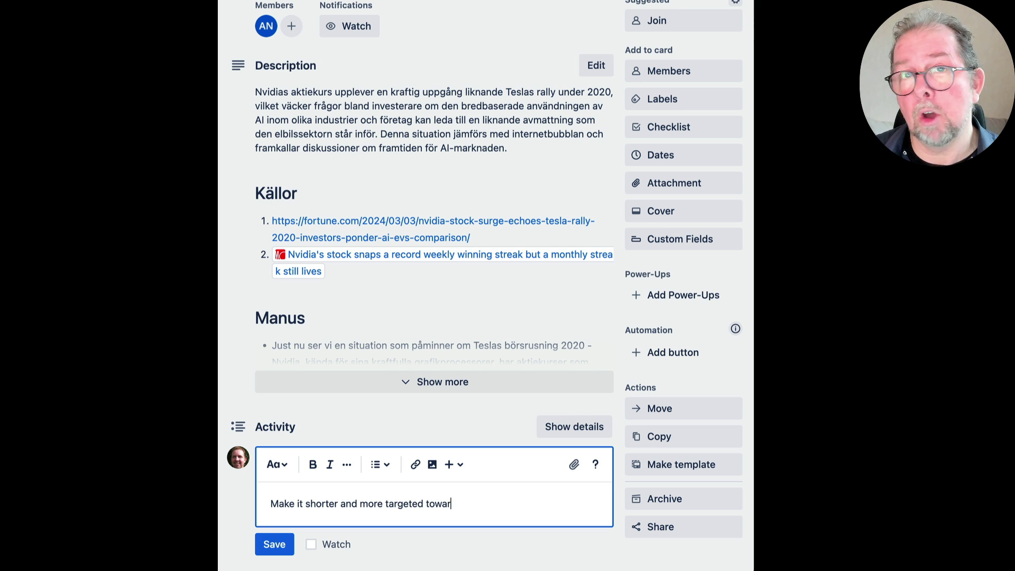
pyautogui.write('ds a younger audience')
pyautogui.press('Return')
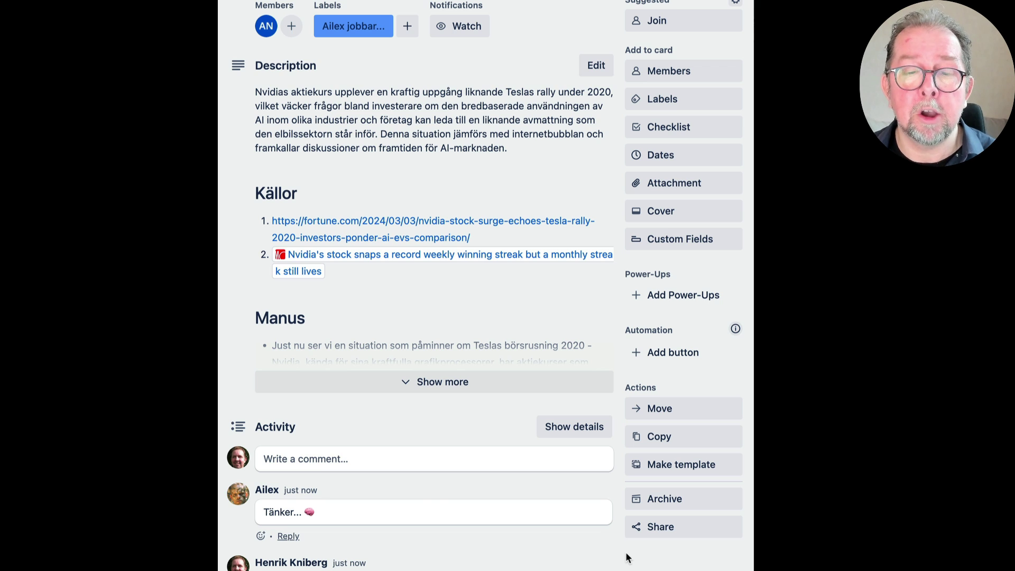
pyautogui.scroll(-5, 626, 558)
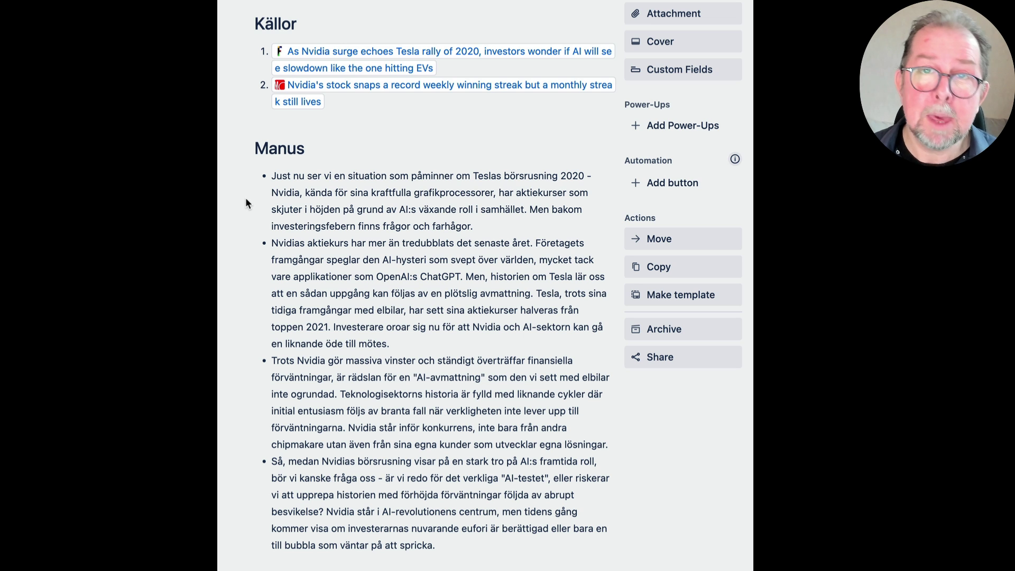
pyautogui.press('Escape')
# Step: Drop the Nvidia card into Manus godkänt (bildsätt), then review its BILD headings and image attachments
pyautogui.moveTo(533, 170); pyautogui.dragTo(737, 143)
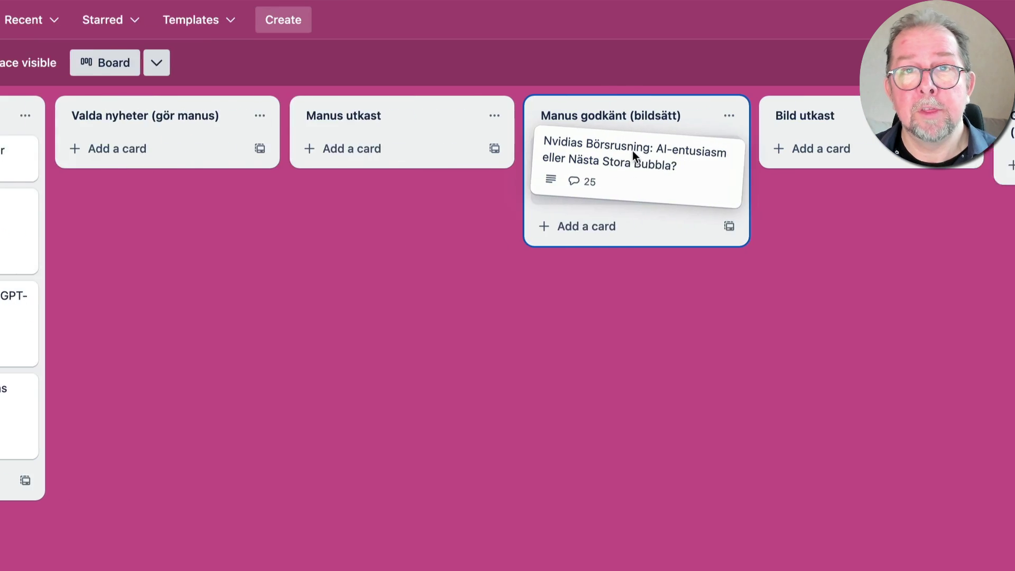
pyautogui.moveTo(633, 151); pyautogui.dragTo(562, 142)
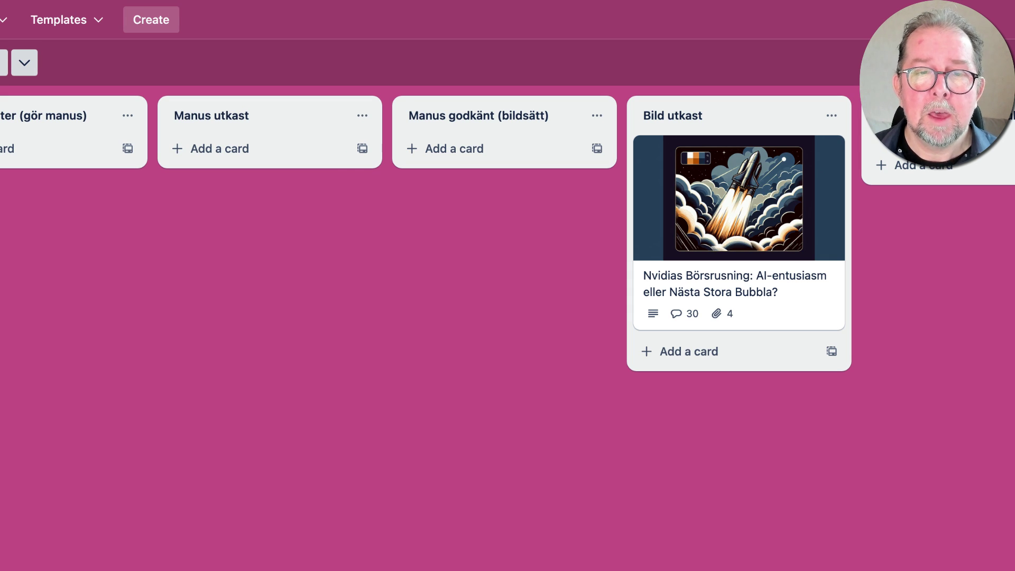
pyautogui.click(771, 263)
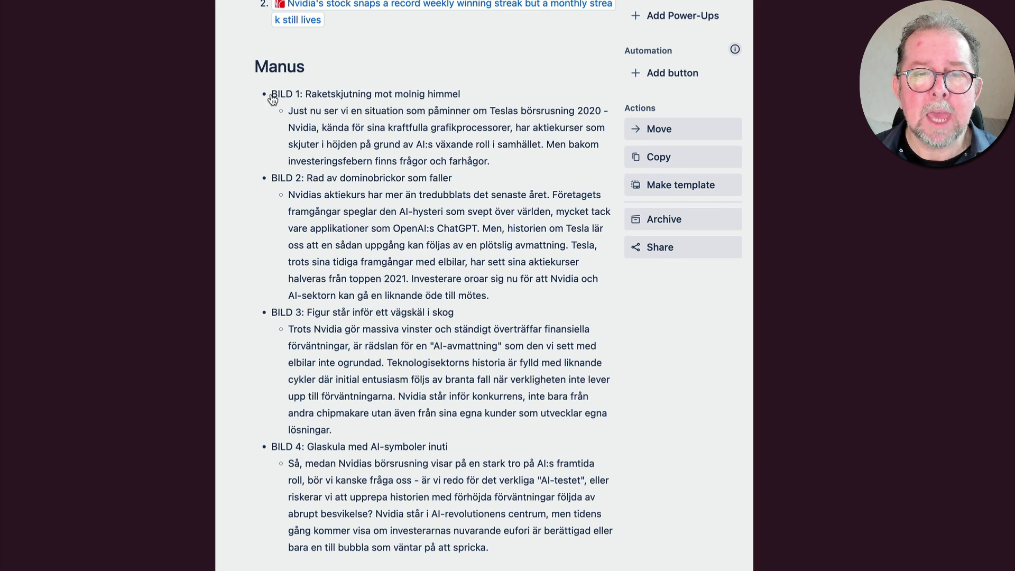
pyautogui.moveTo(271, 94); pyautogui.dragTo(372, 101)
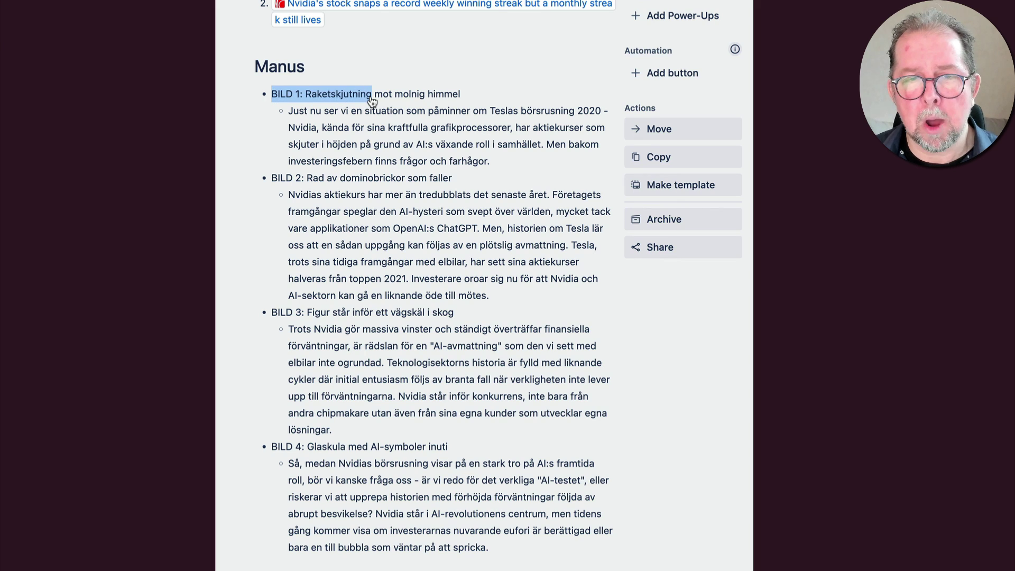
pyautogui.moveTo(249, 182); pyautogui.dragTo(372, 183)
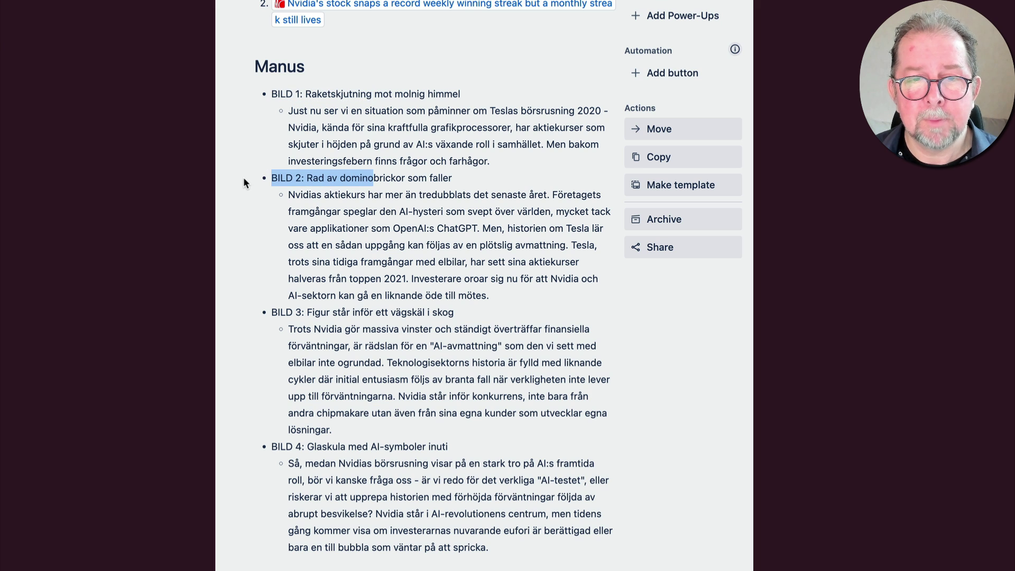
pyautogui.scroll(-8, 243, 176)
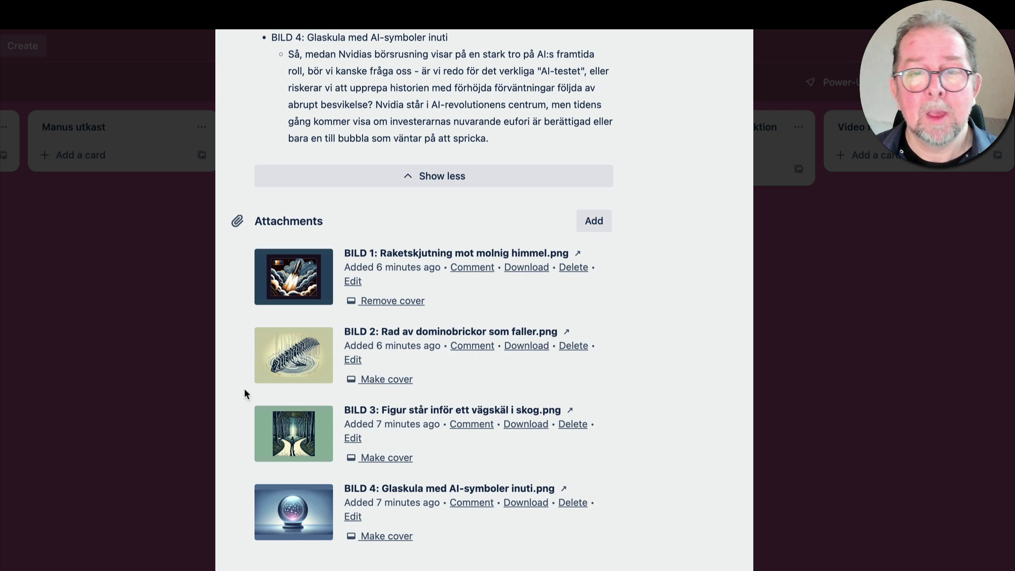
pyautogui.press('Escape')
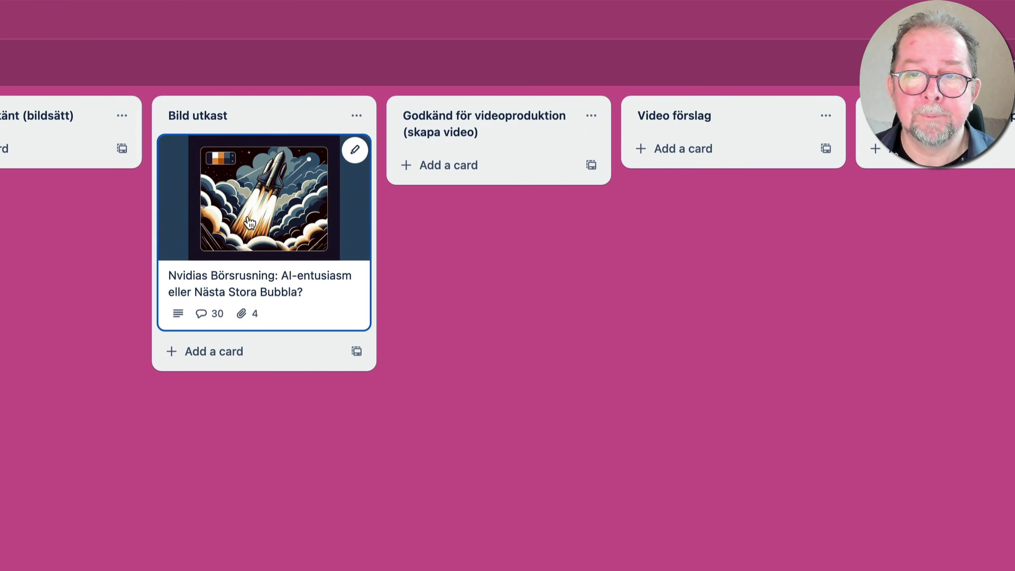
# Step: Move the Nvidia card to Godkänd för videoproduktion and check its Video.mp4 attachment in Video förslag
pyautogui.moveTo(250, 222); pyautogui.dragTo(459, 219)
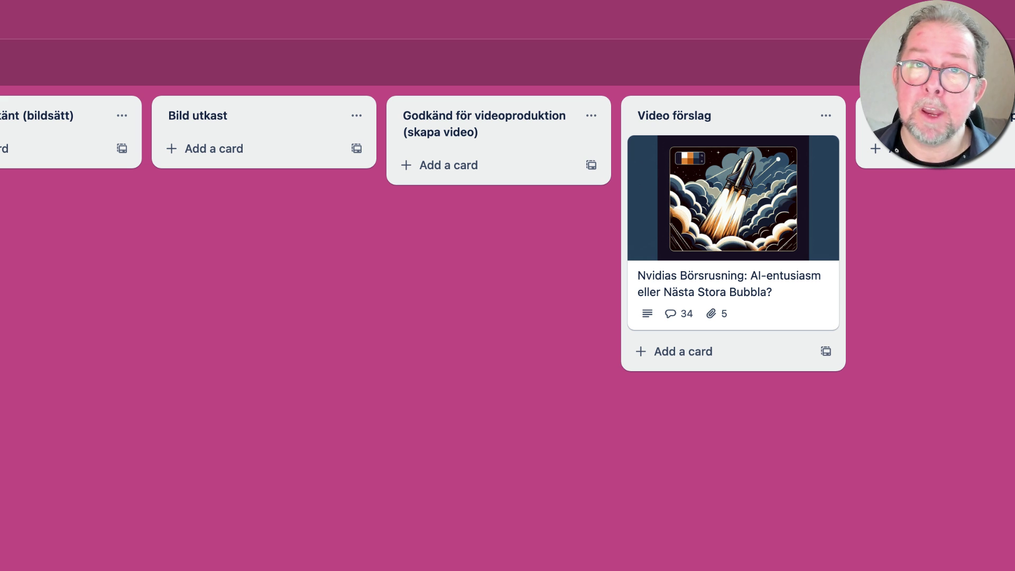
pyautogui.click(730, 280)
pyautogui.scroll(-10, 244, 315)
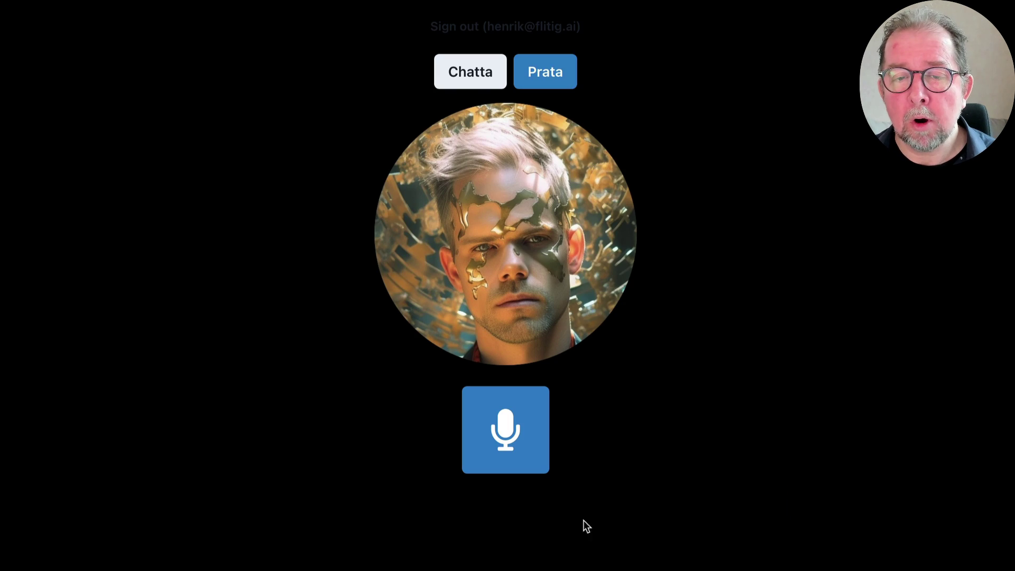
# Step: In chat mode, send Ailex a spoken greeting and a spoken request for fresh news stories
pyautogui.click(482, 80)
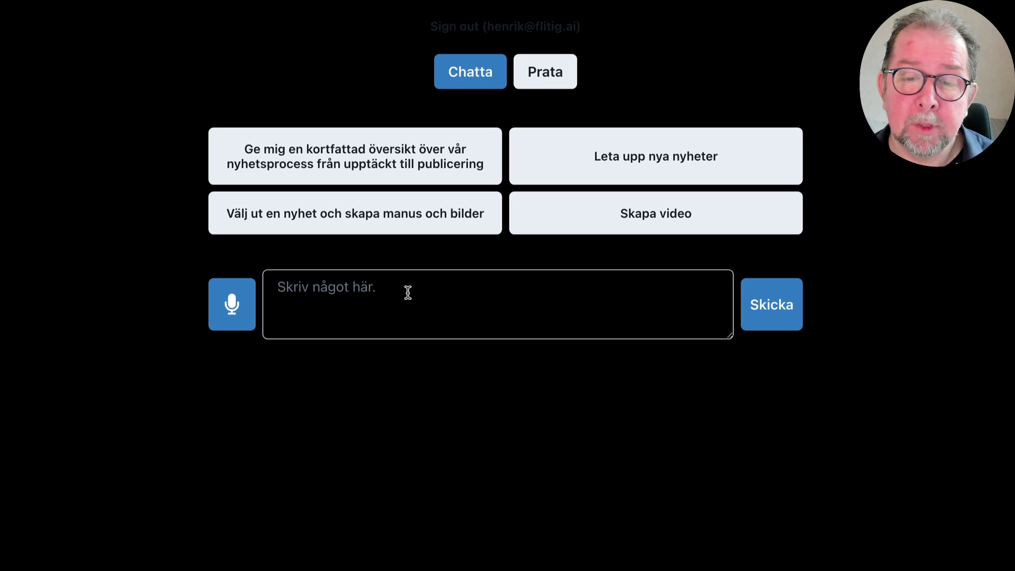
pyautogui.click(403, 287)
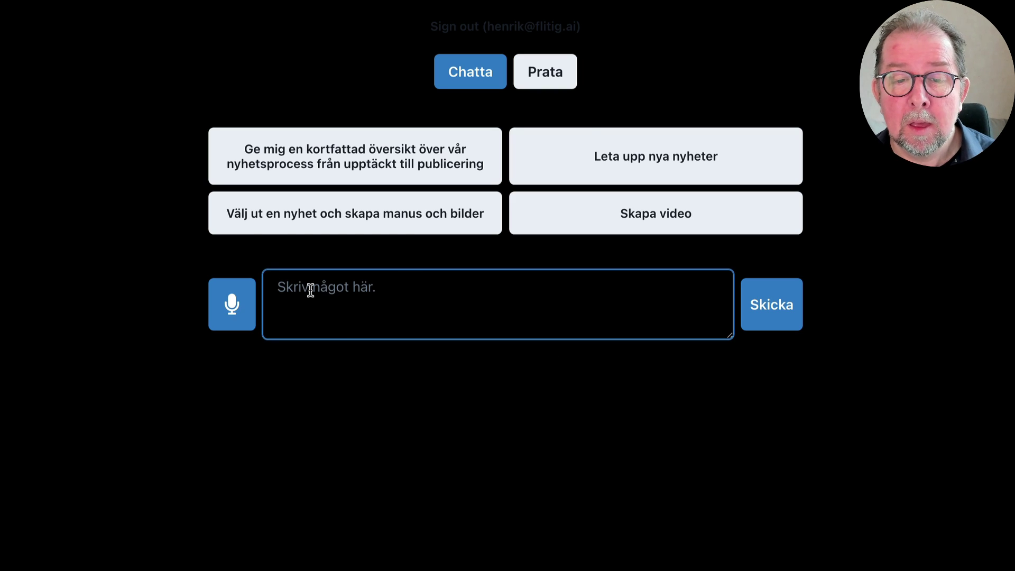
pyautogui.click(233, 305)
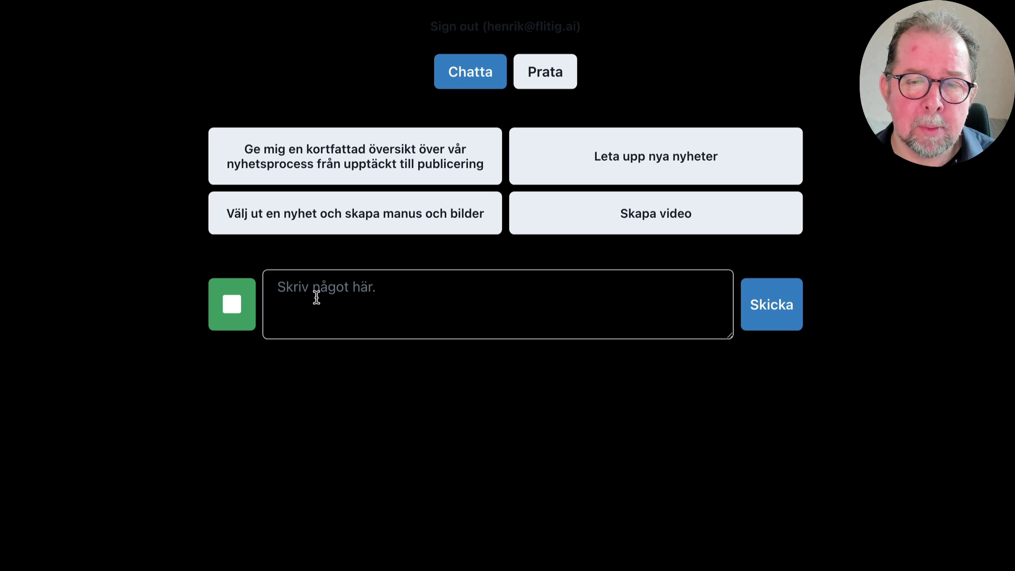
pyautogui.click(249, 304)
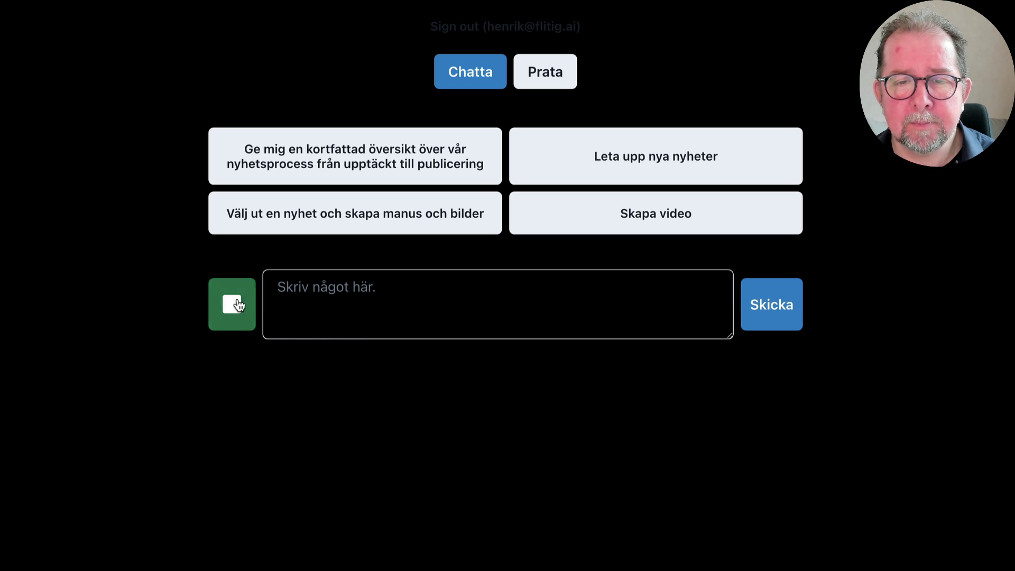
pyautogui.click(784, 313)
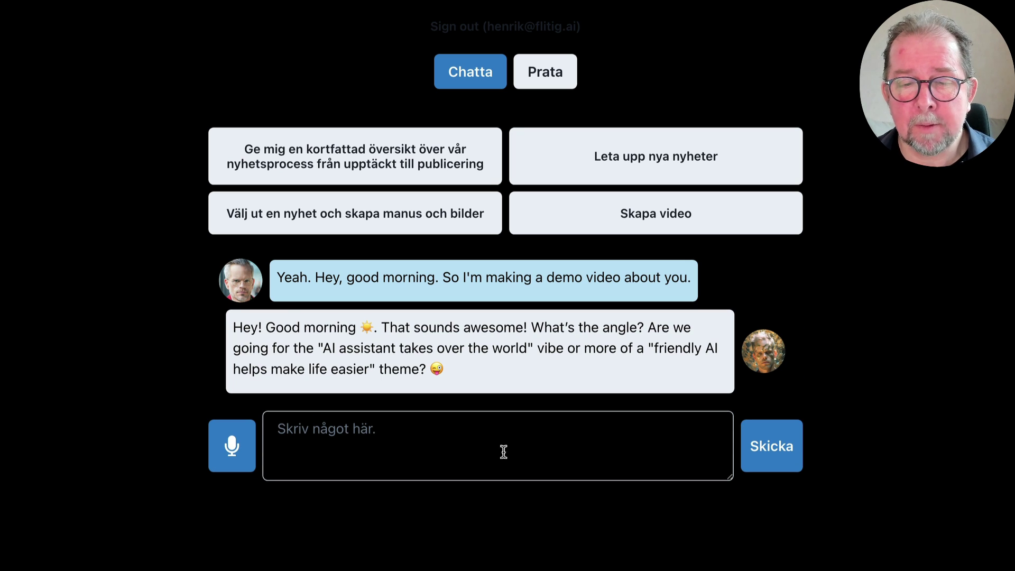
pyautogui.click(249, 452)
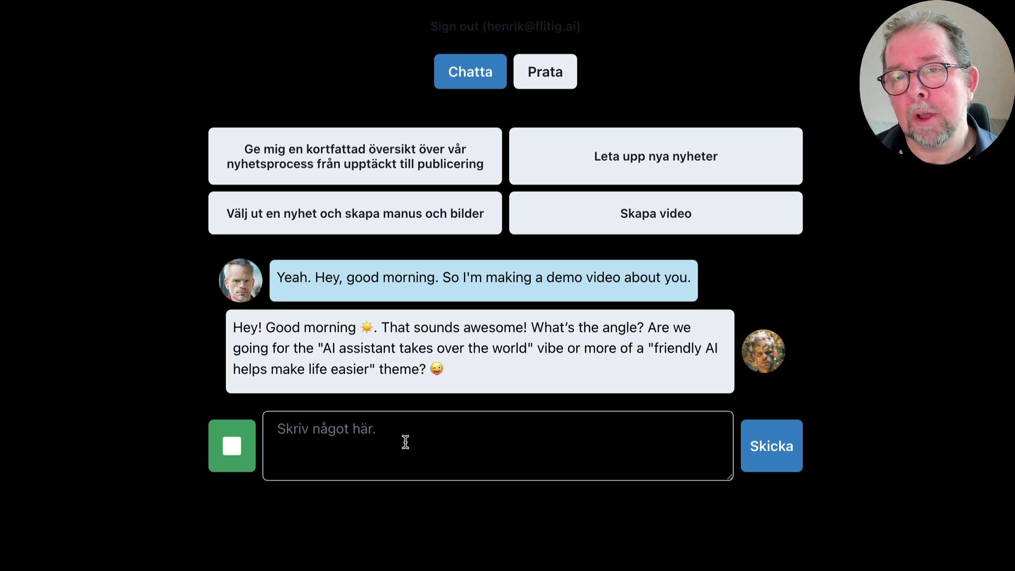
pyautogui.click(213, 446)
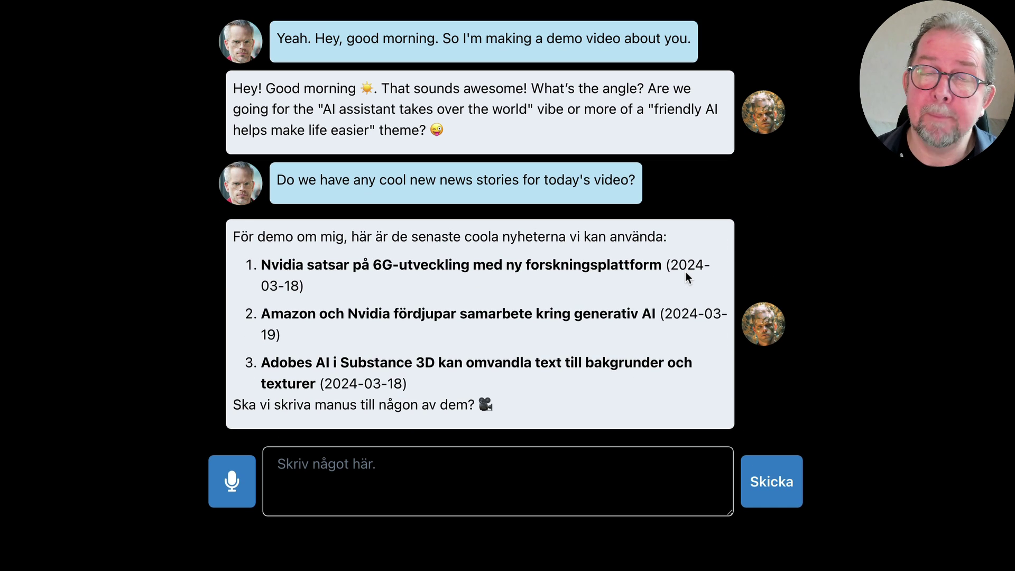
# Step: Ask Ailex to suggest a target audience for the first story, answered in English
pyautogui.click(510, 449)
pyautogui.write('Can you suggest a target audience for the first one? Answer in english.')
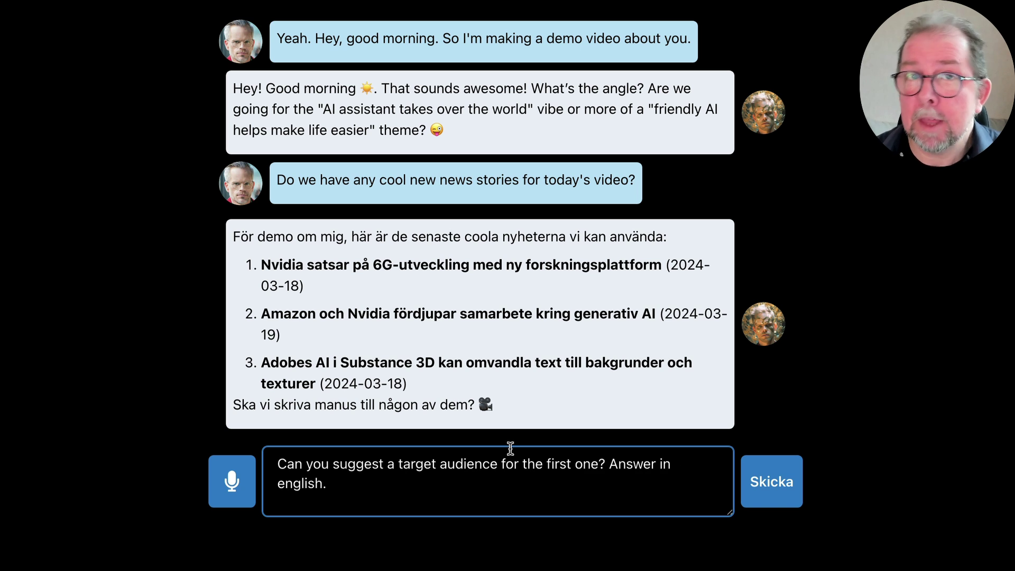
pyautogui.click(762, 486)
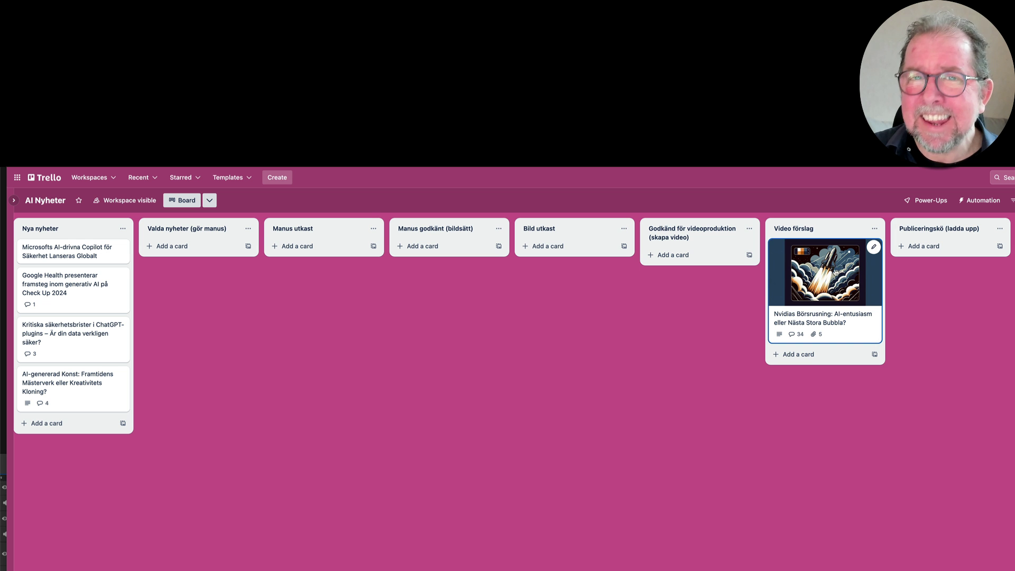
pyautogui.moveTo(833, 272)
pyautogui.mouseDown()
pyautogui.moveTo(629, 304)
pyautogui.moveTo(193, 304)
pyautogui.moveTo(927, 282)
pyautogui.moveTo(833, 275)
pyautogui.mouseUp()
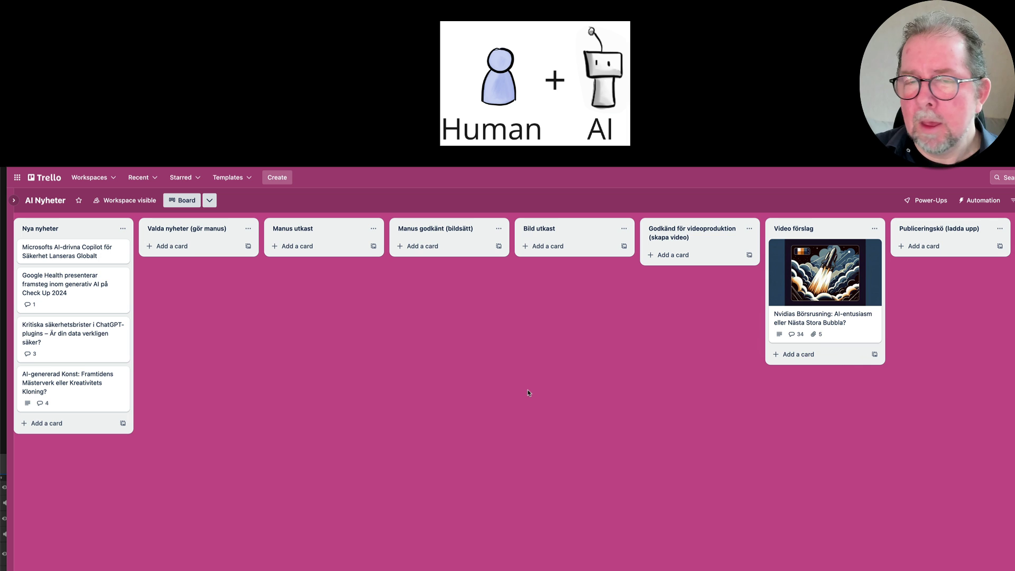
pyautogui.moveTo(825, 280); pyautogui.dragTo(455, 266)
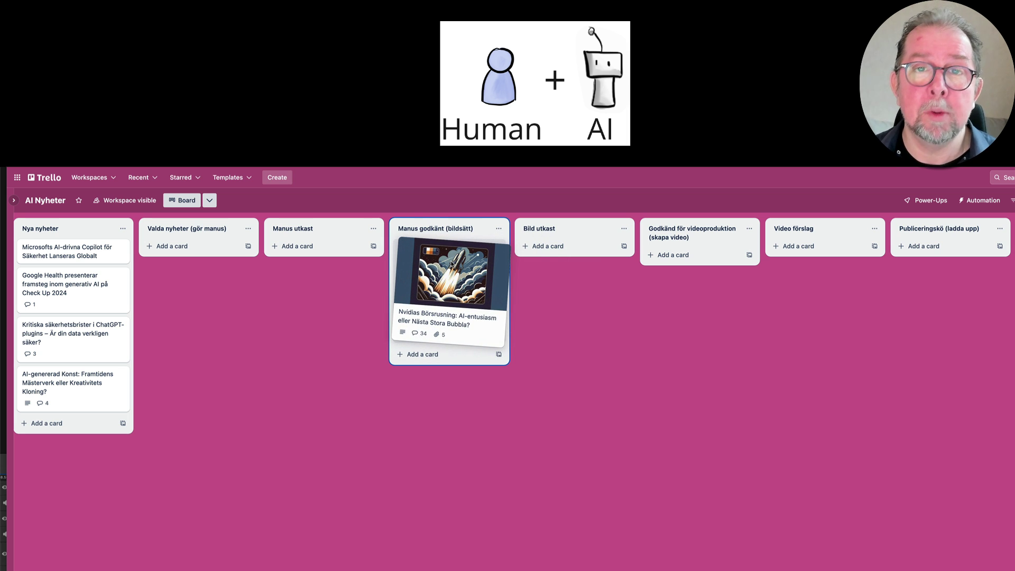
pyautogui.moveTo(454, 266); pyautogui.dragTo(895, 272)
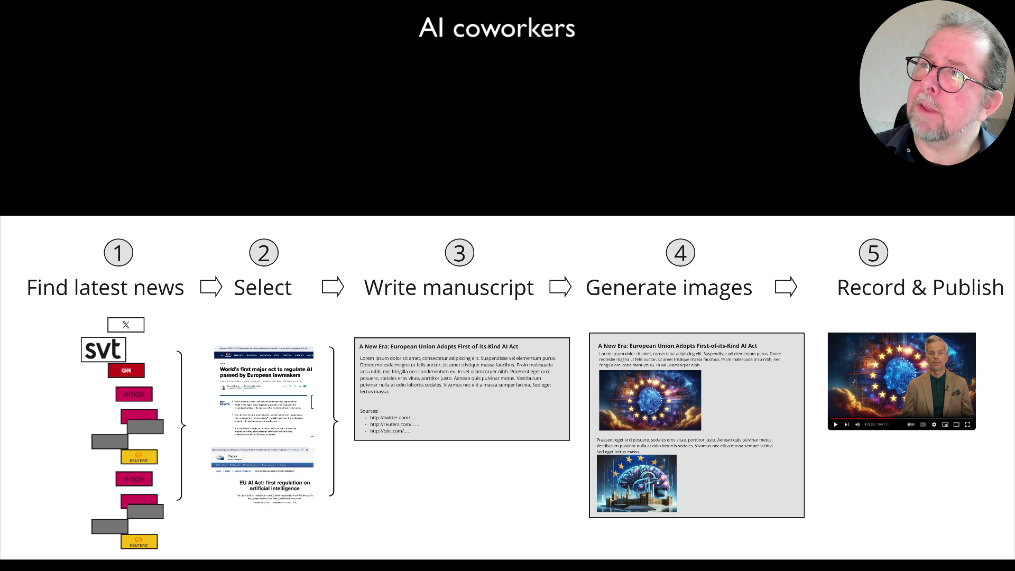